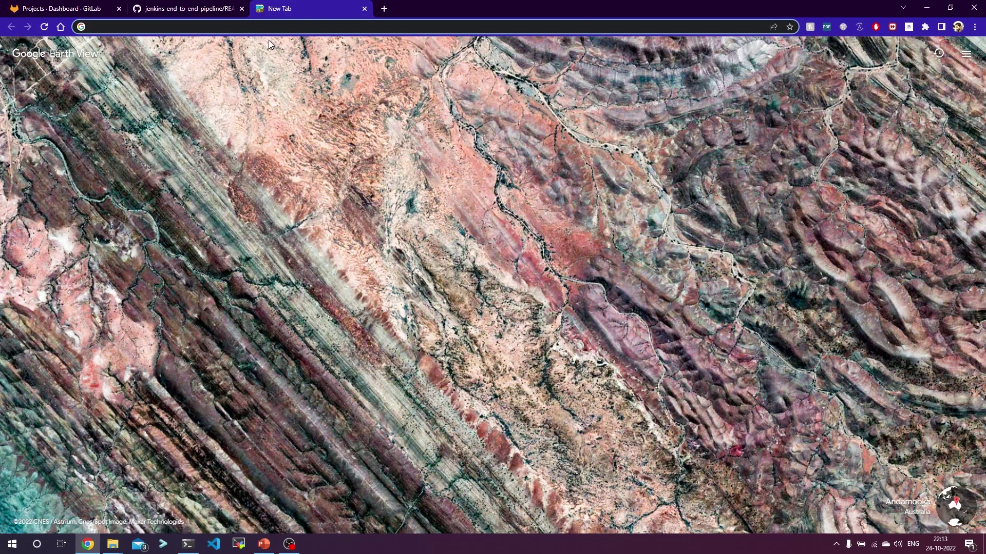
Search for 'install Helm' in the Helm documentation
type("instakk")
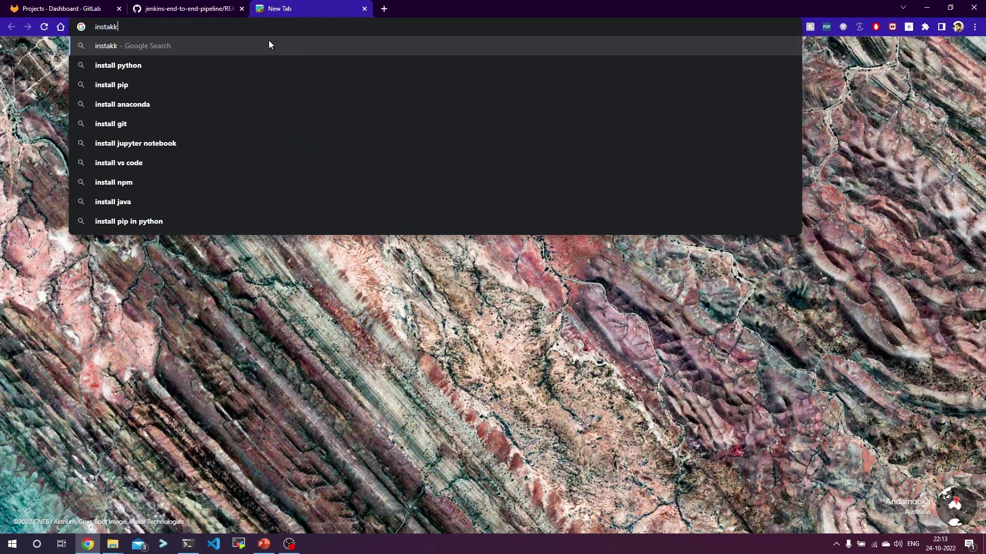
key("BackSpace")
key("BackSpace")
type("ll Hel")
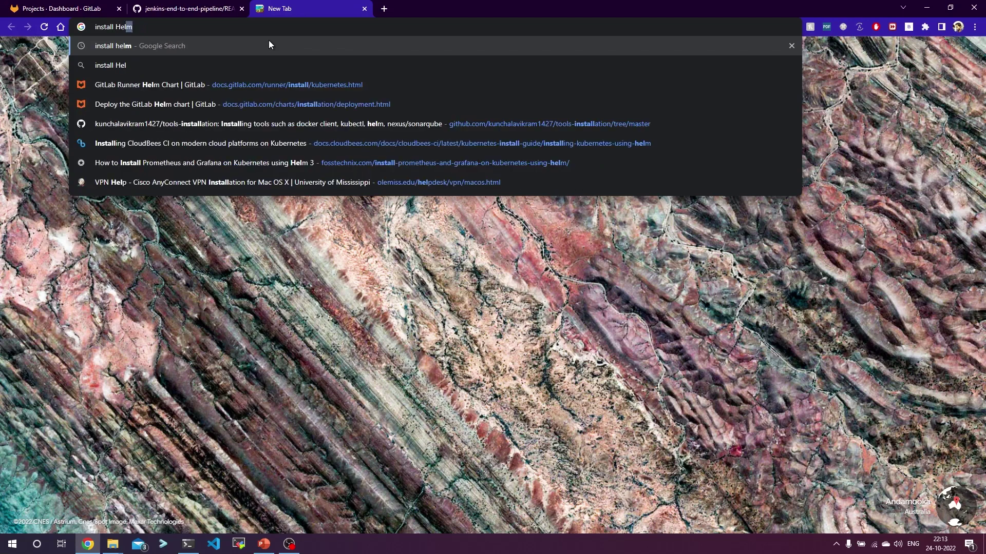
key("Return")
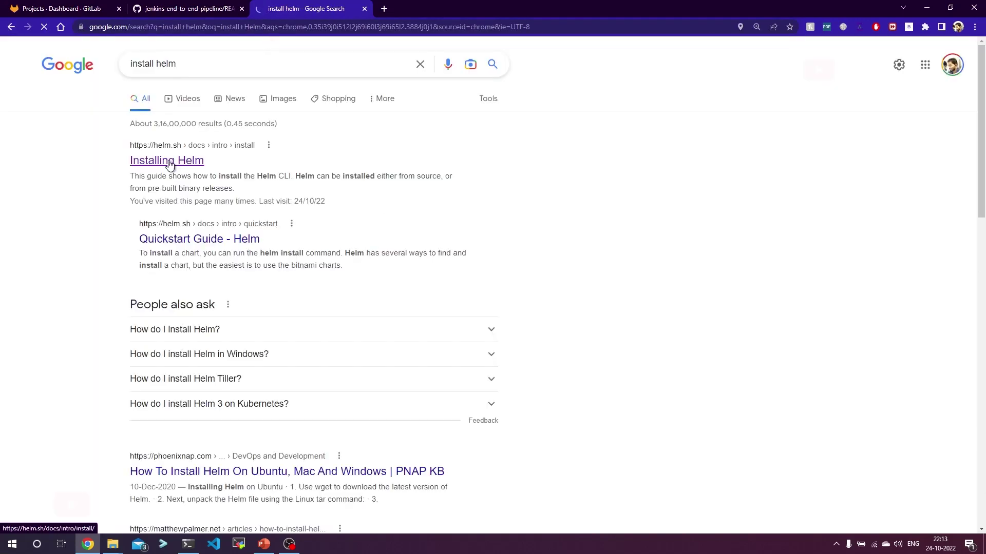
Open the official Installing Helm guide and read through its install options
left_click(170, 163)
scroll(518, 271, "down", 3)
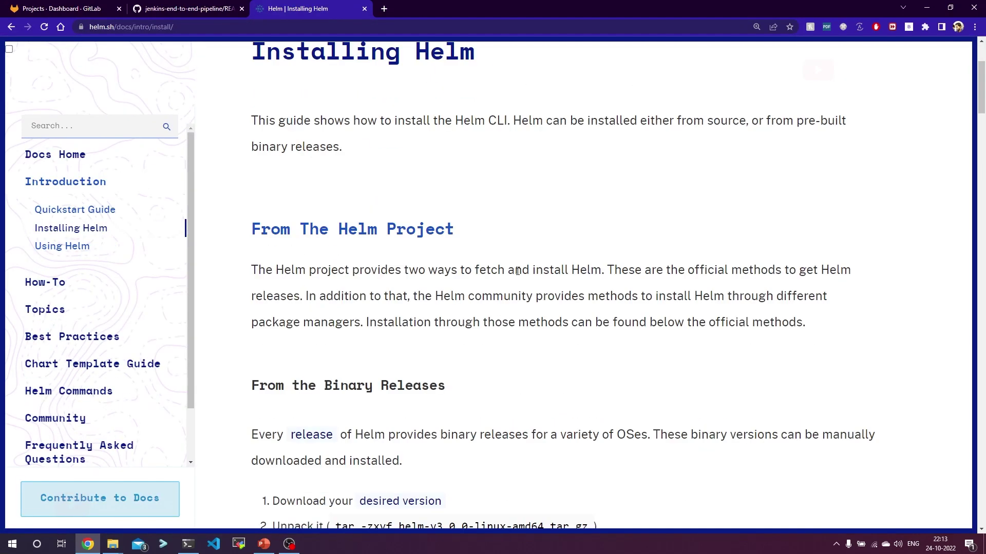
scroll(518, 271, "down", 5)
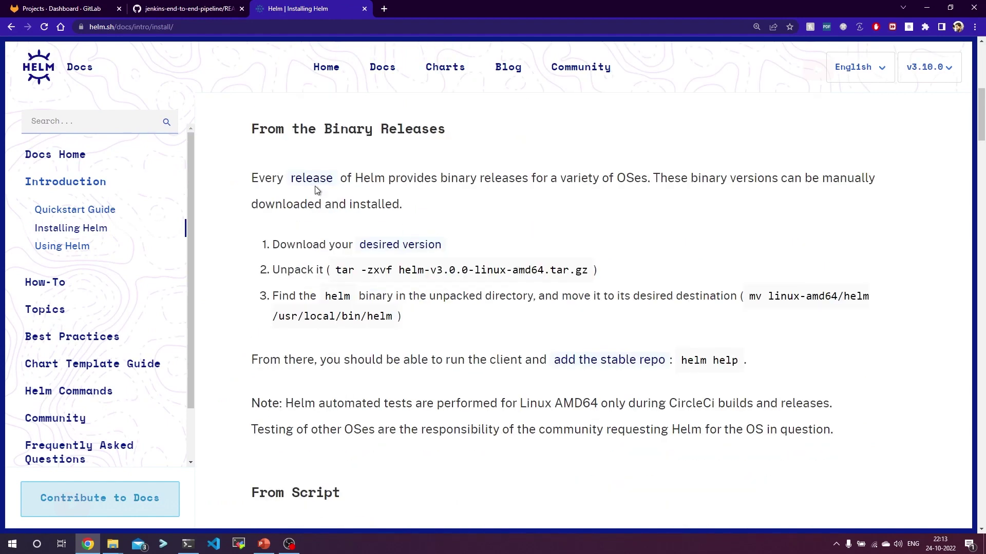
scroll(316, 190, "down", 9)
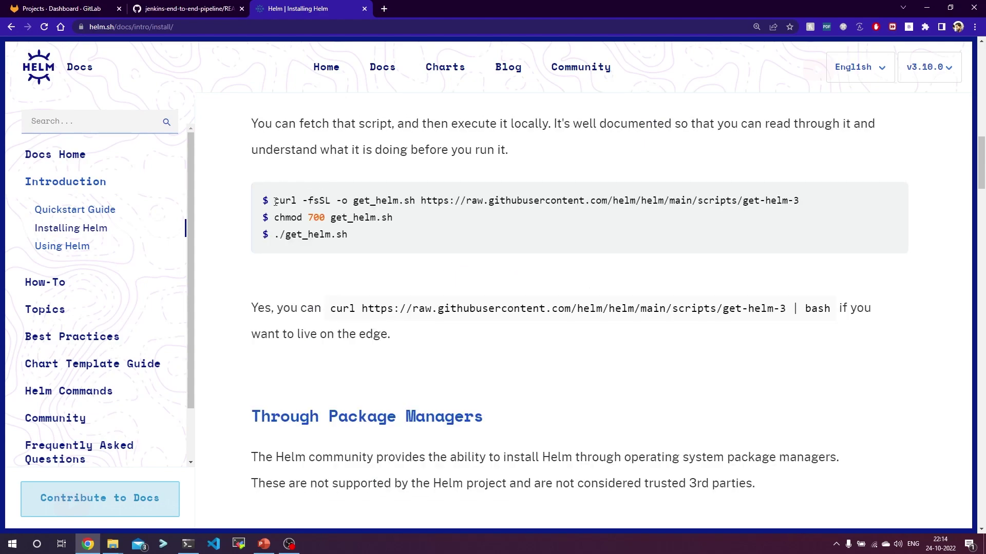
scroll(434, 216, "down", 11)
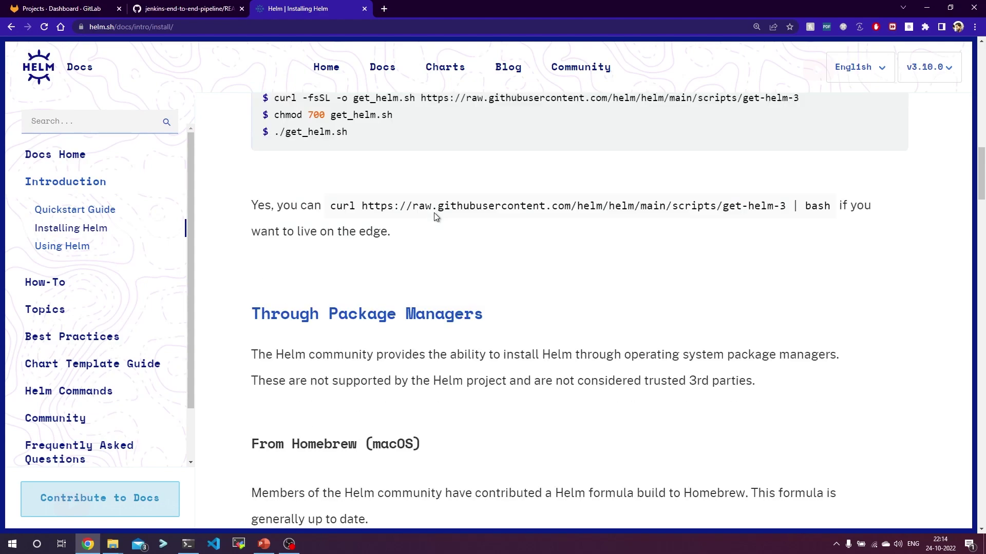
scroll(434, 216, "up", 5)
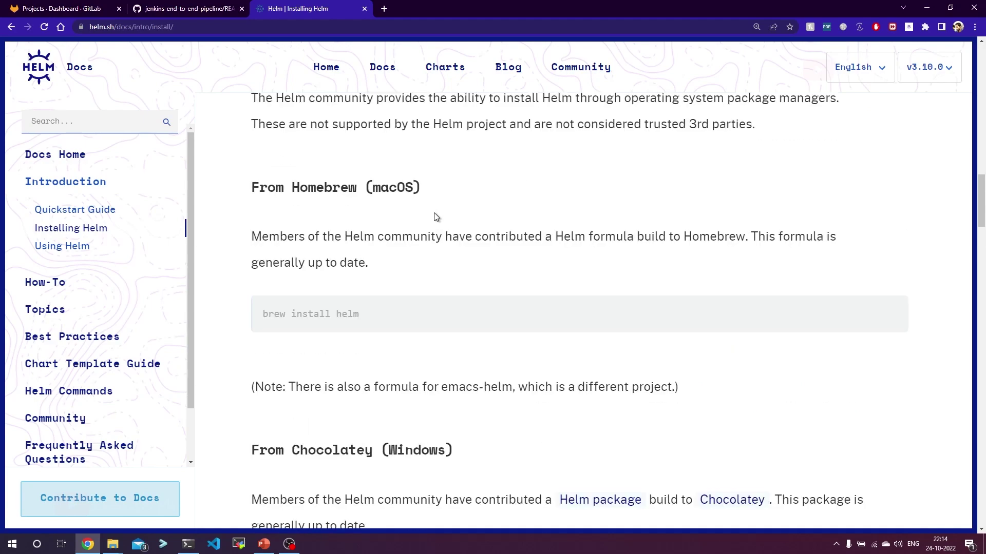
scroll(434, 216, "down", 3)
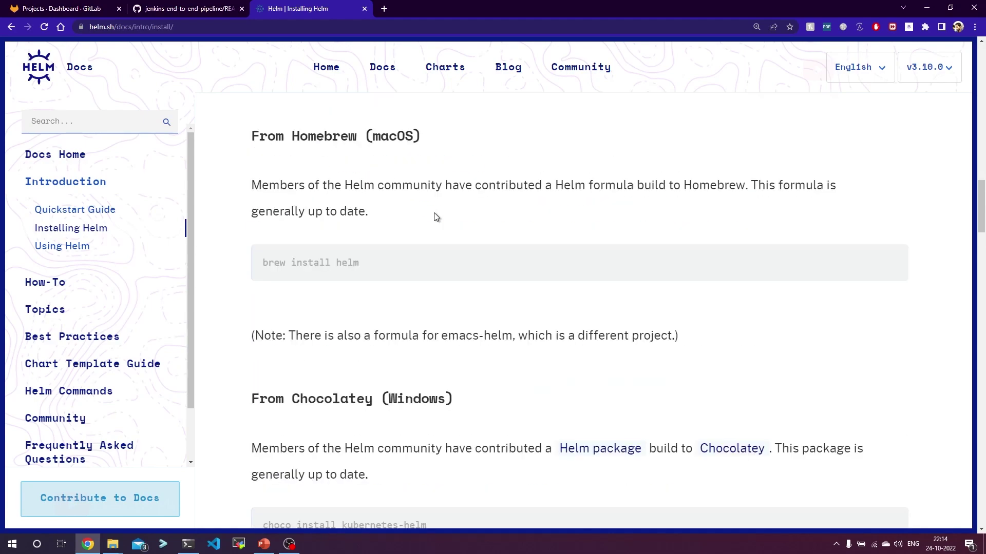
scroll(435, 216, "down", 4)
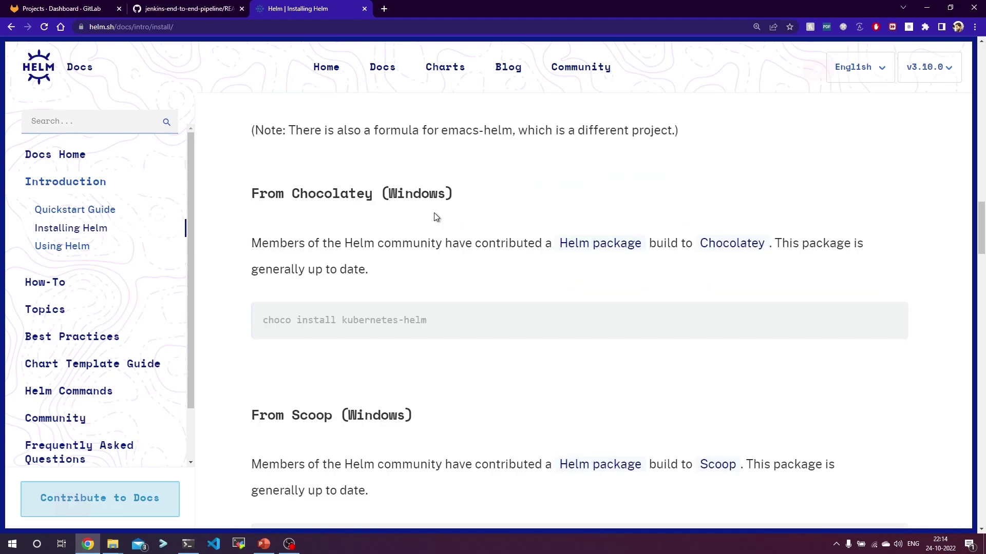
scroll(436, 217, "down", 10)
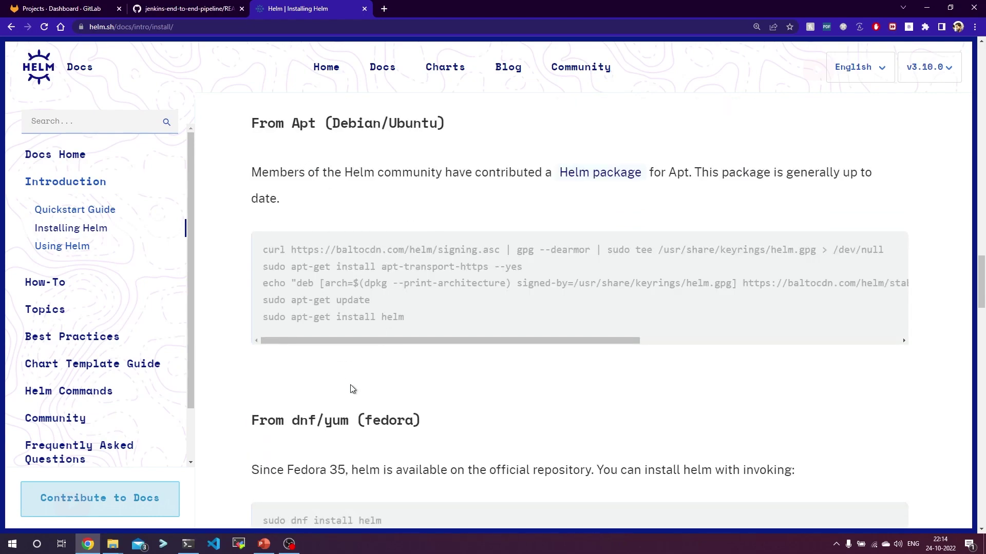
scroll(351, 389, "up", 20)
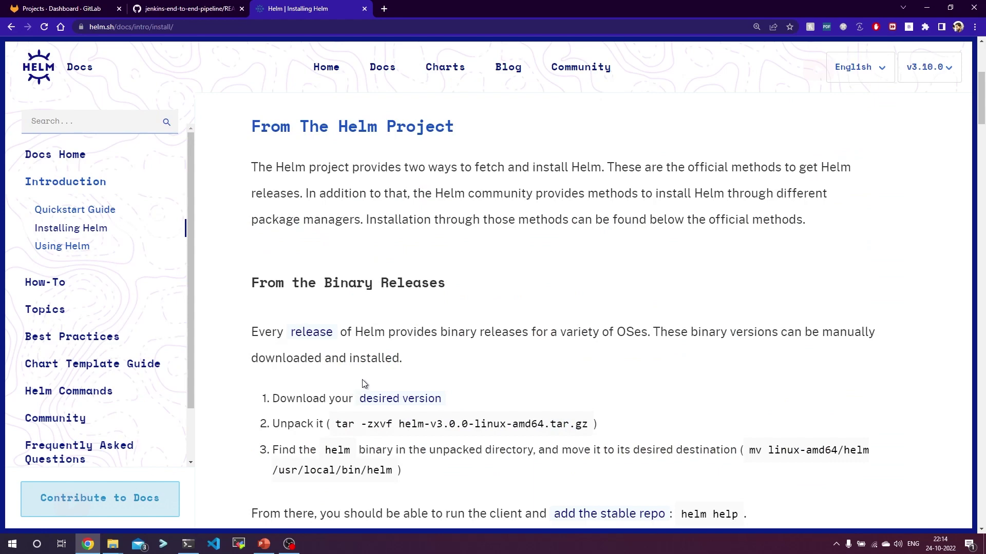
Open the Helm releases list and dismiss the accidental Linux archive download
left_click(316, 337)
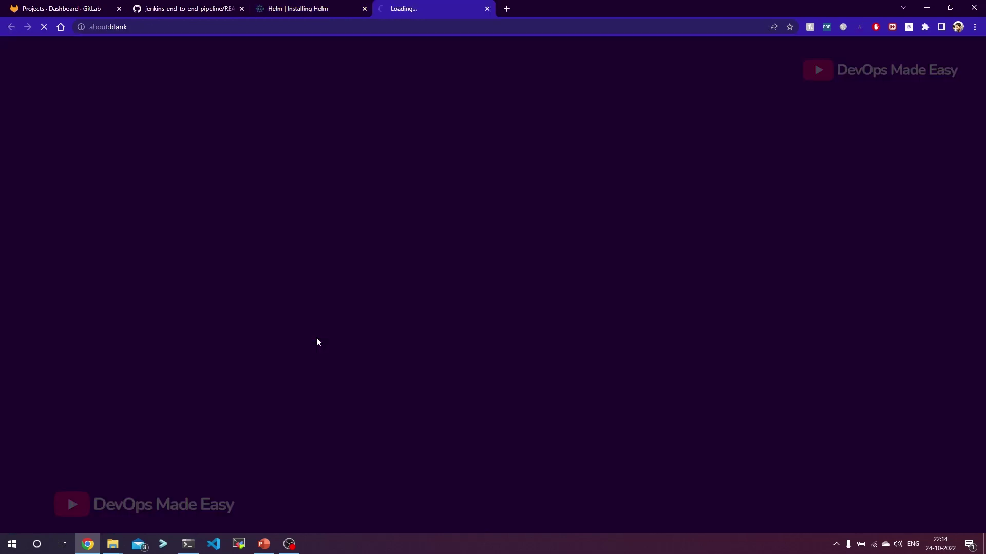
scroll(317, 338, "down", 10)
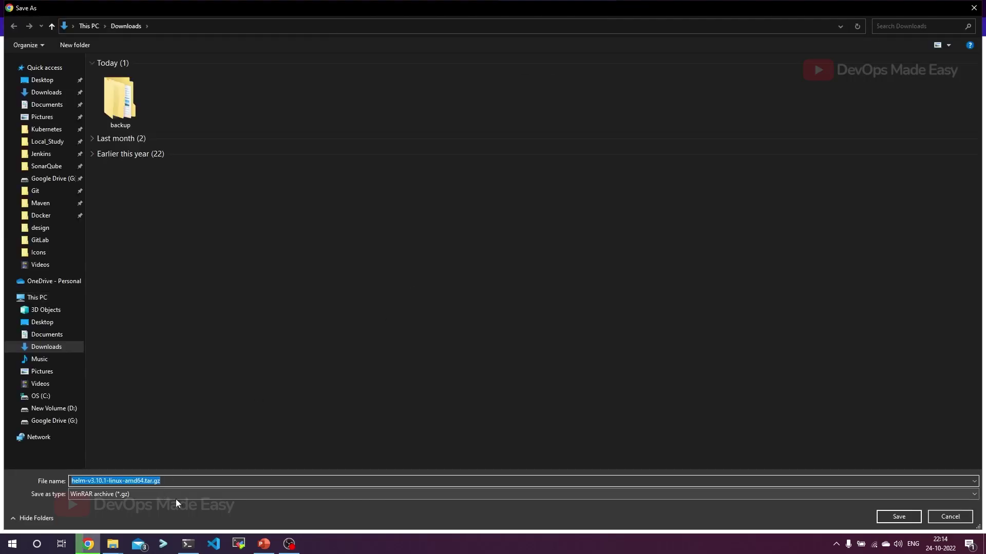
left_click(918, 517)
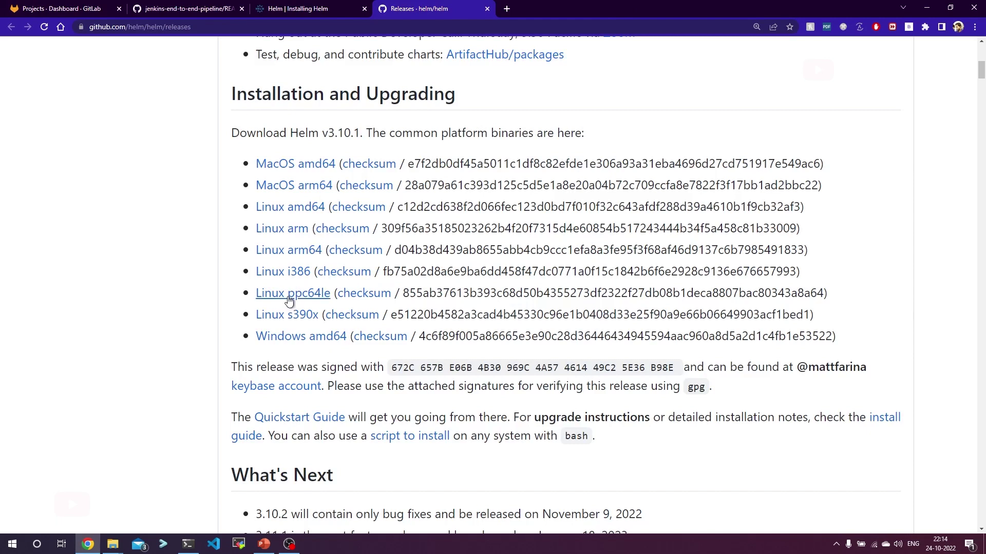
Save helm-v3.10.1-windows-amd64.zip into Downloads and show it in its folder
left_click(289, 341)
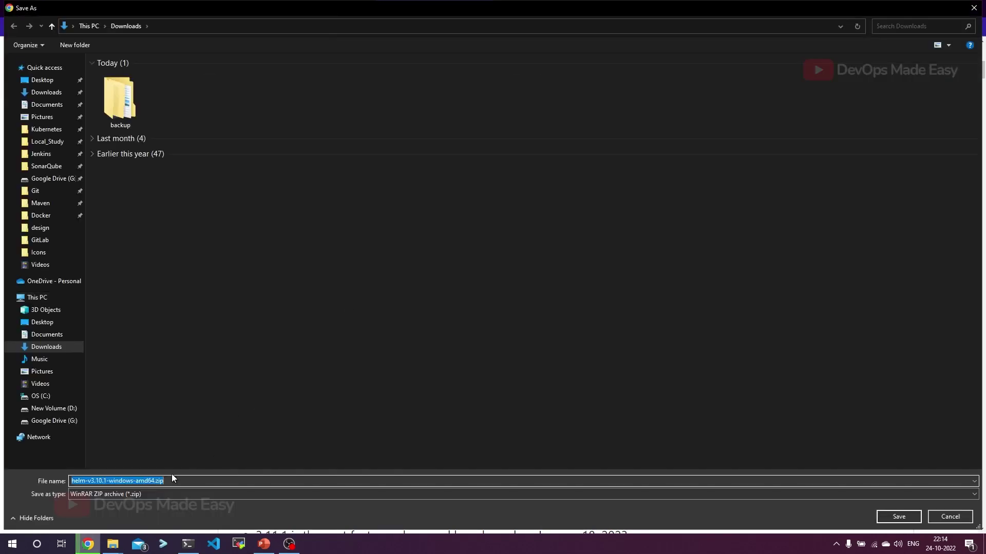
left_click(898, 516)
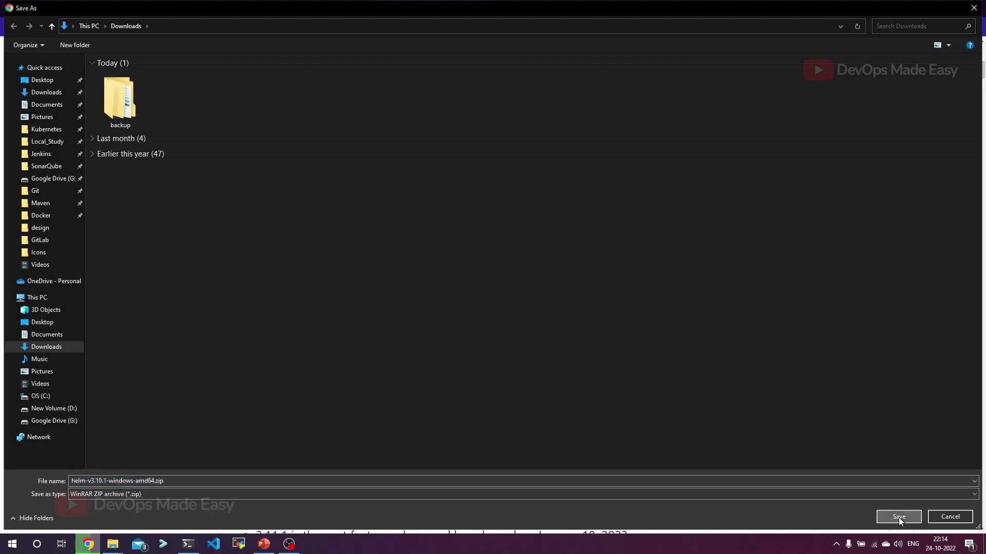
right_click(75, 516)
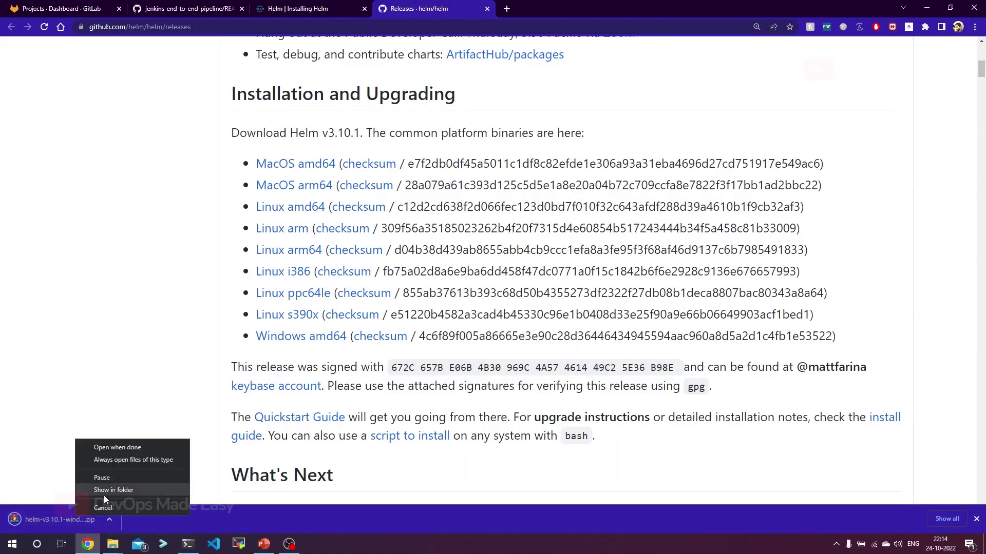
left_click(104, 495)
Extract the Helm zip and cut helm.exe from its windows-amd64 folder
right_click(118, 131)
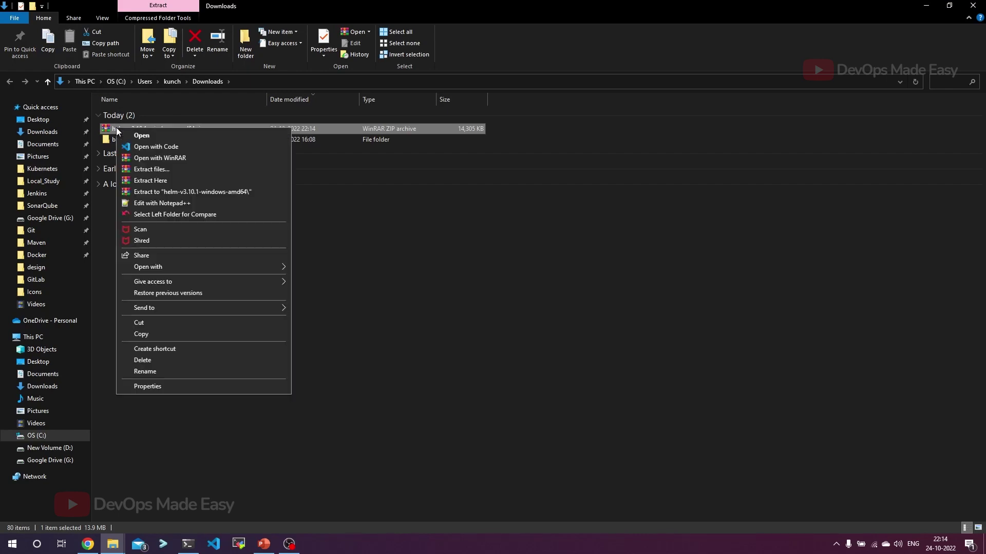
left_click(177, 181)
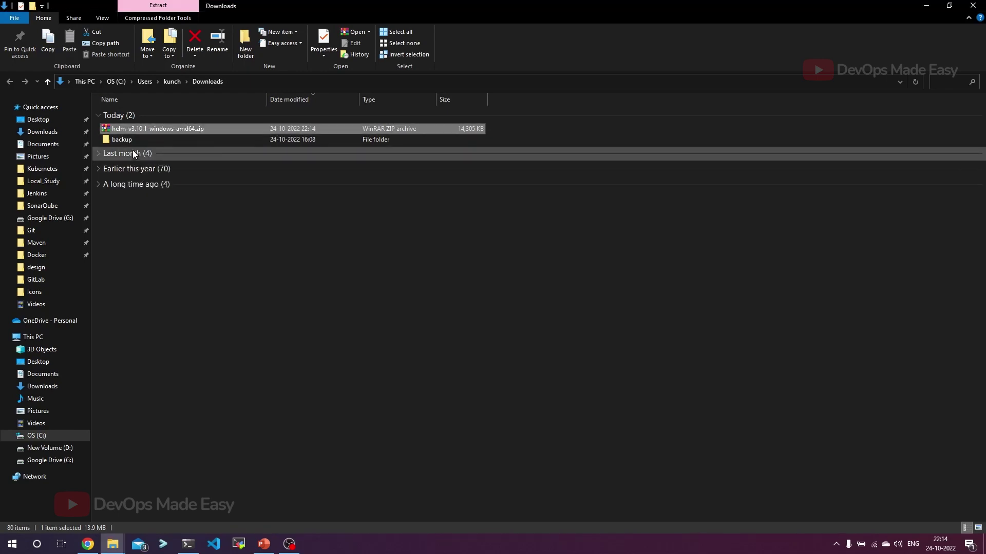
double_click(138, 142)
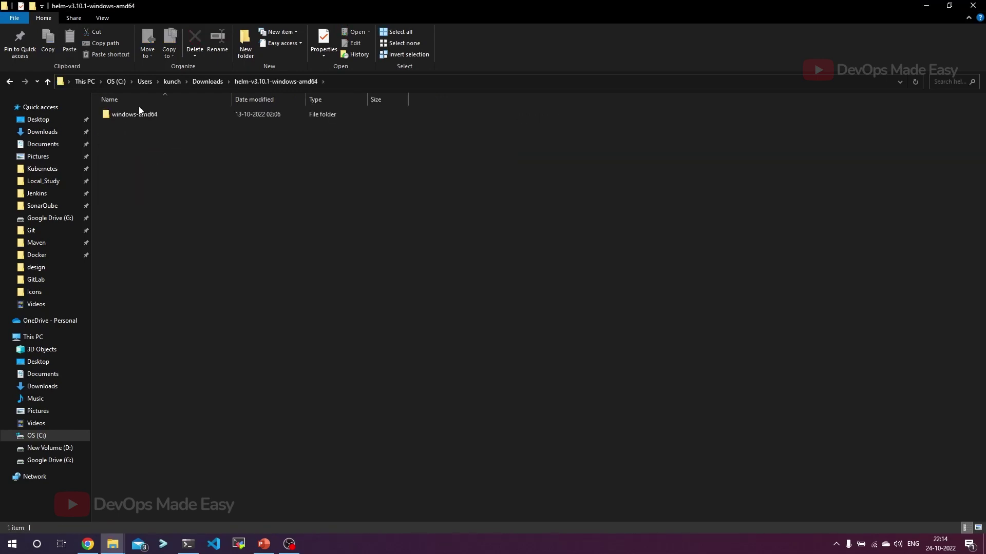
double_click(134, 118)
left_click(142, 116)
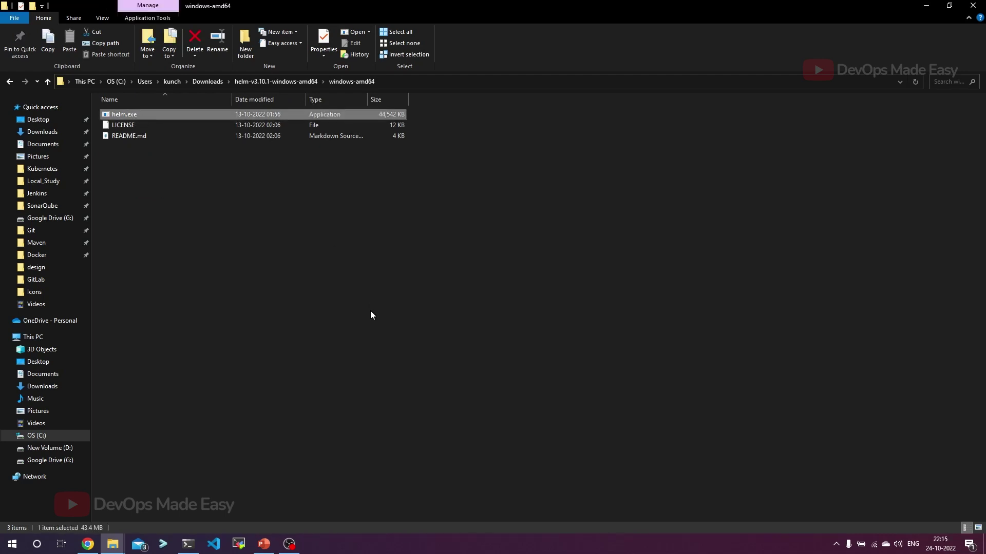
key("ctrl+x")
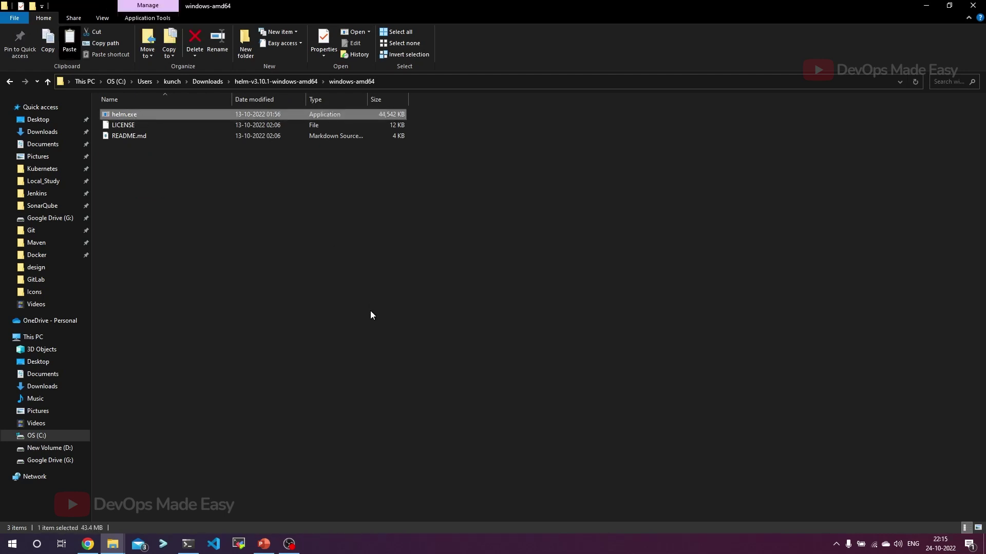
Paste helm.exe into C:\tools, replacing the older copy, and display the folder's full path
left_click(107, 81)
double_click(131, 193)
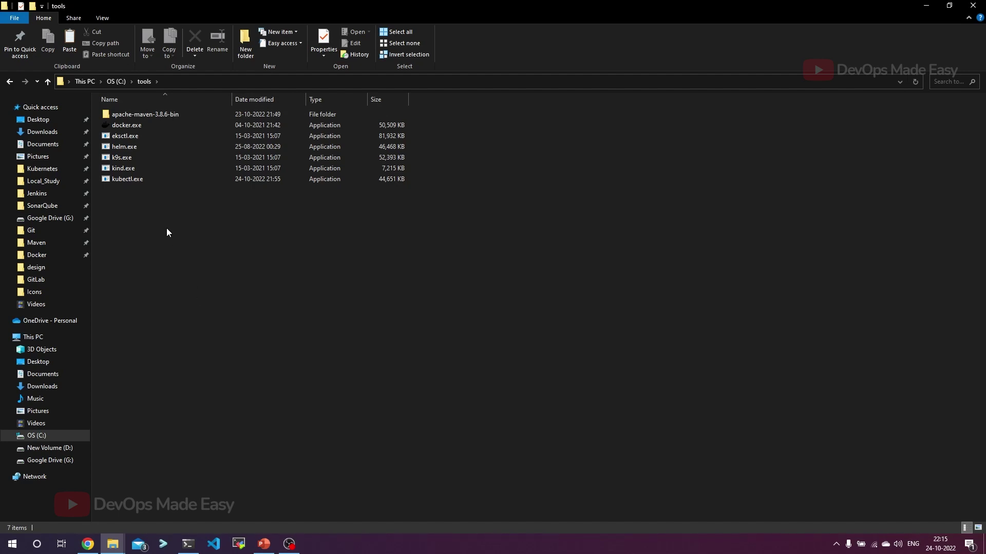
key("ctrl+v")
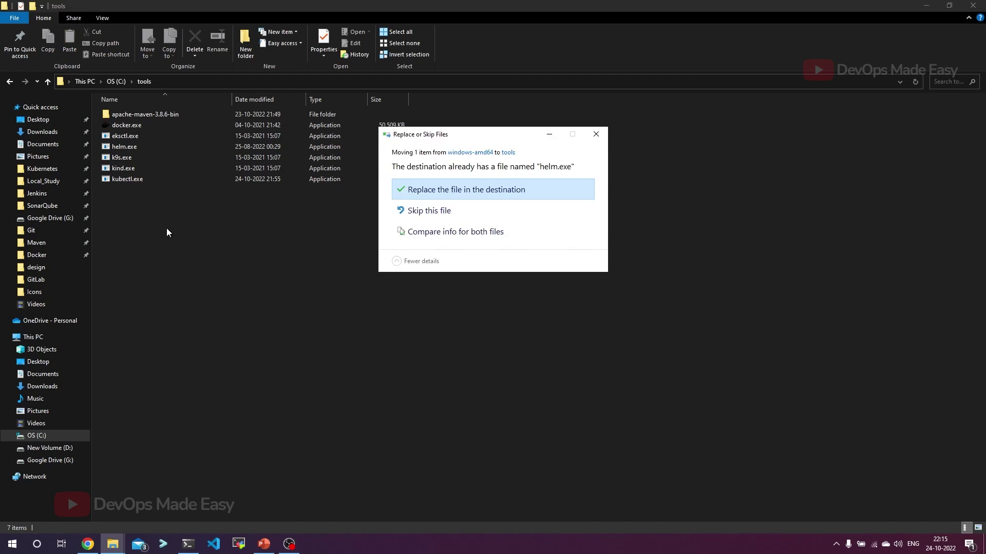
left_click(446, 188)
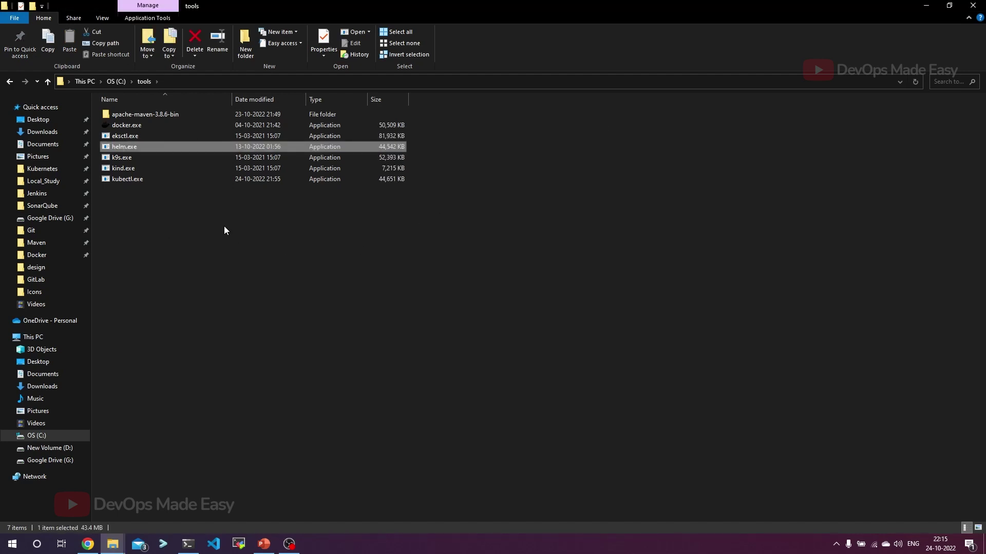
left_click(177, 80)
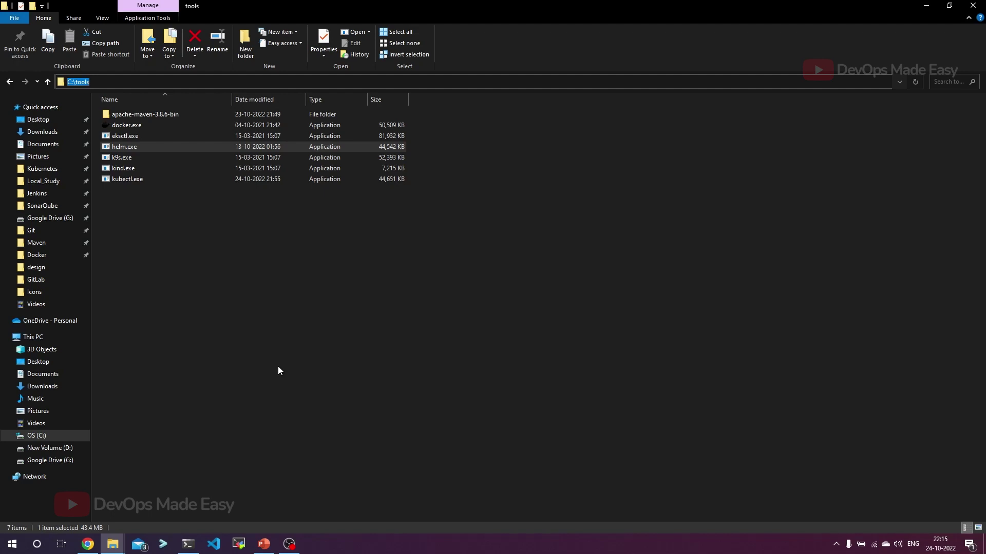
Open the Environment Variables settings by searching for 'env'
key("super")
type("env")
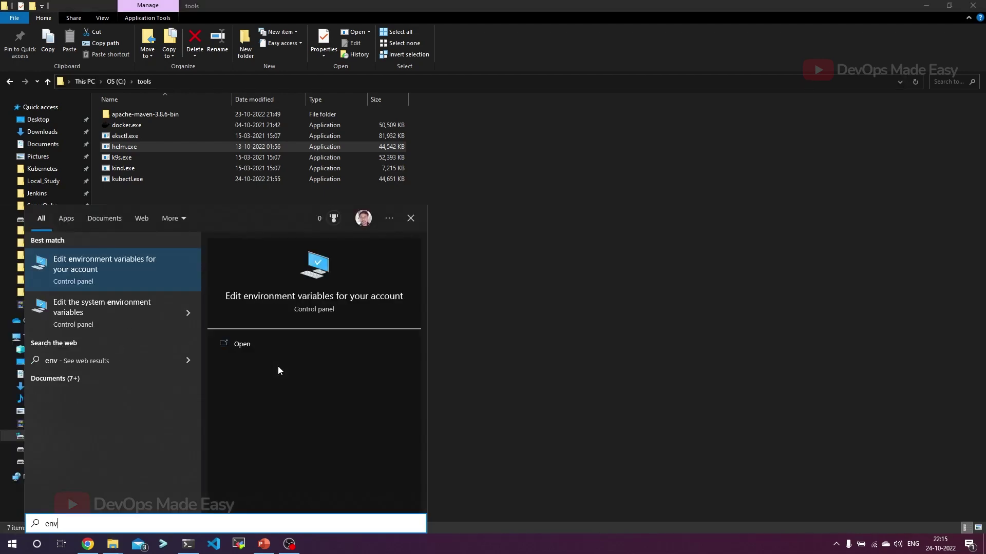
key("Return")
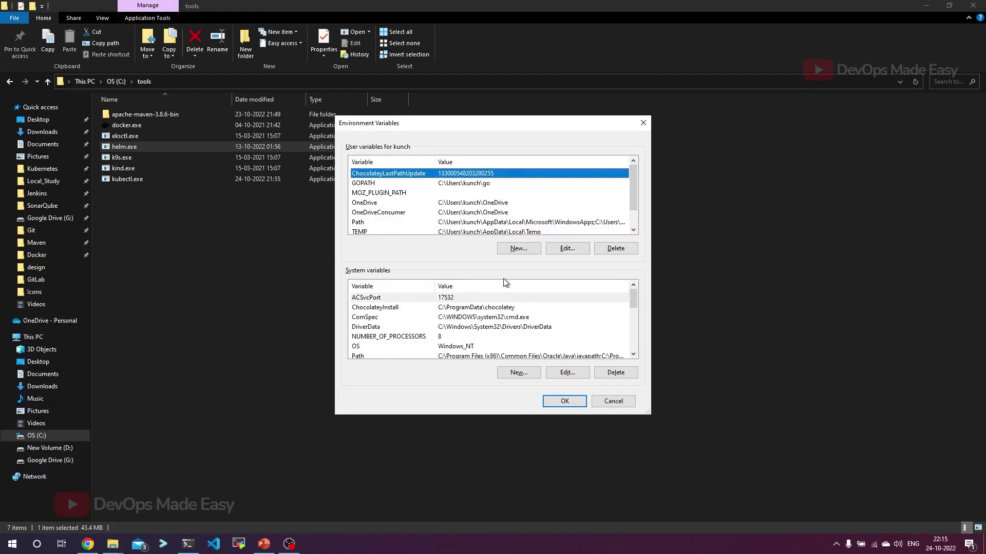
left_click_drag(403, 126, 327, 90)
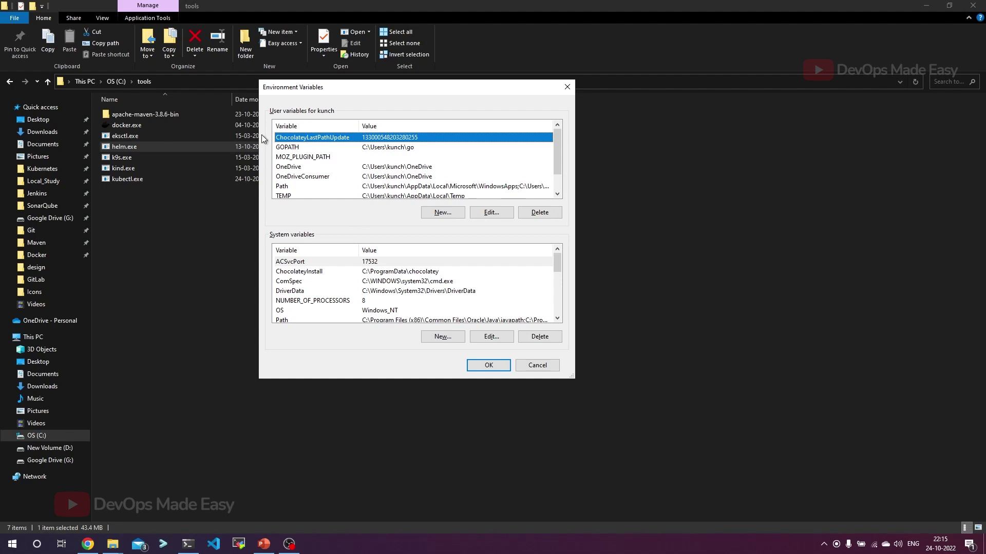
Check the user Path, which already contains C:\tools, and cancel without changes
double_click(282, 187)
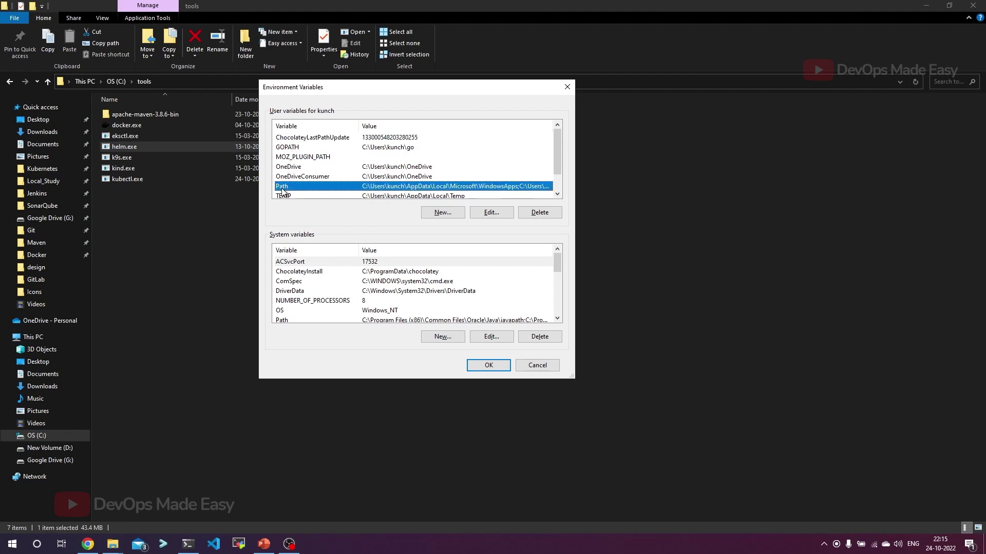
left_click(384, 226)
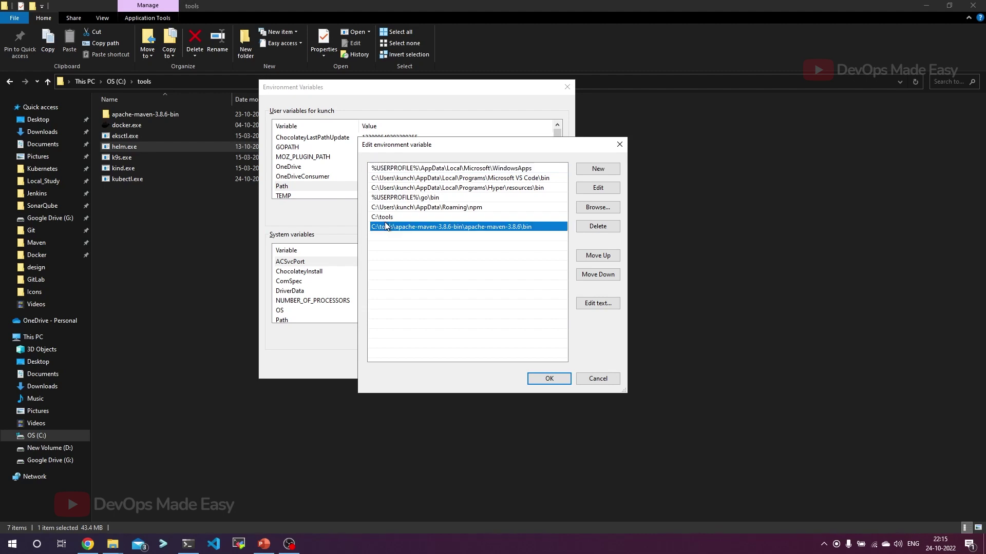
left_click(396, 218)
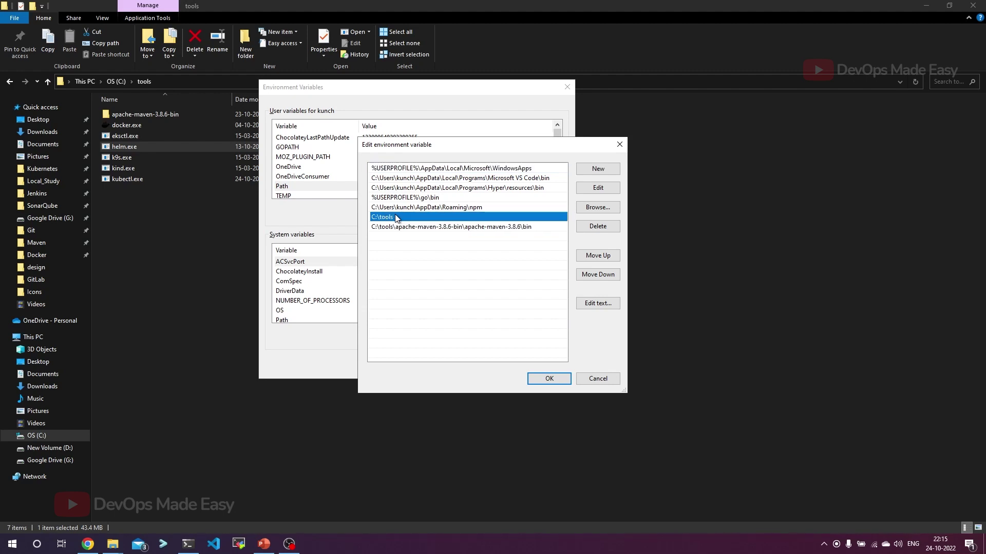
left_click(596, 169)
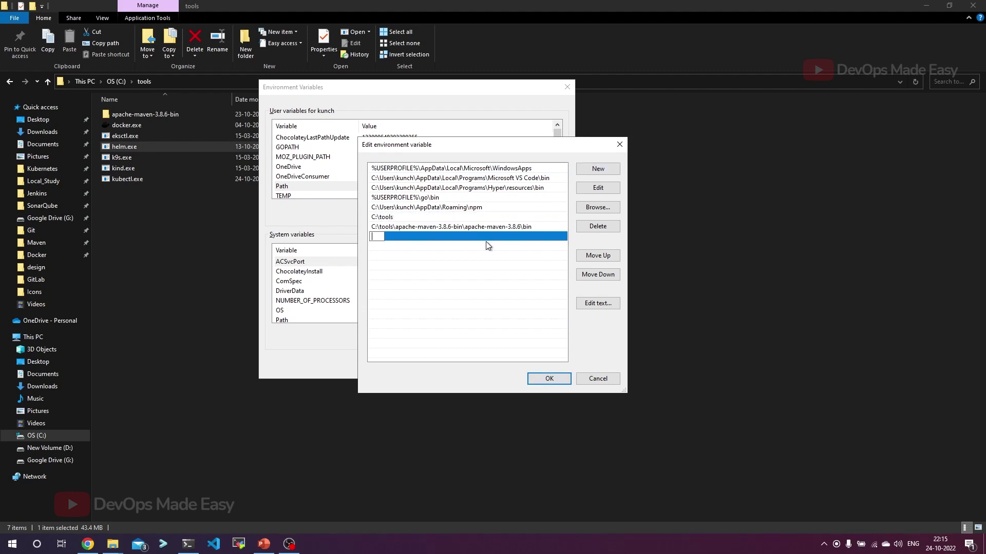
key("ctrl+v")
left_click(597, 382)
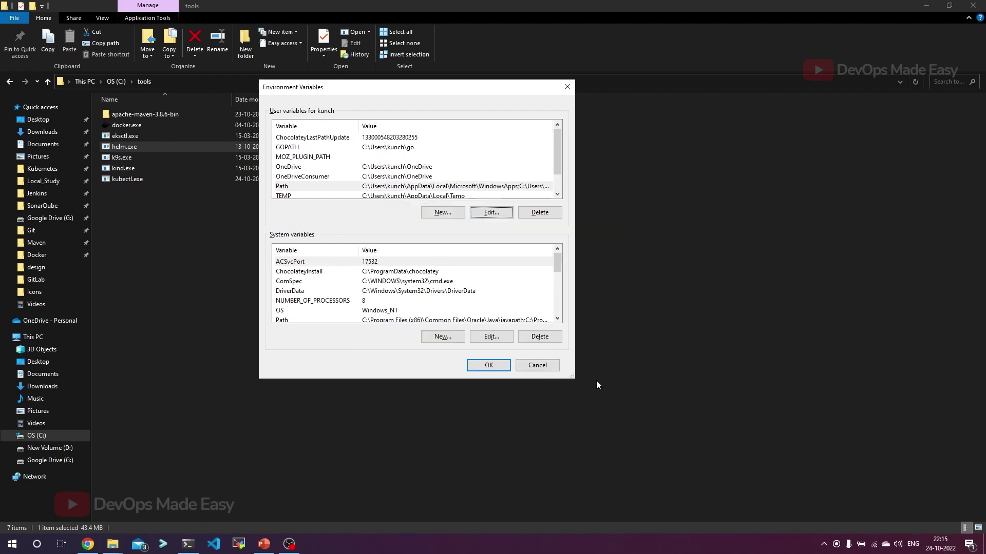
Add C:\tools as a new system Path entry and save the environment variables
double_click(282, 320)
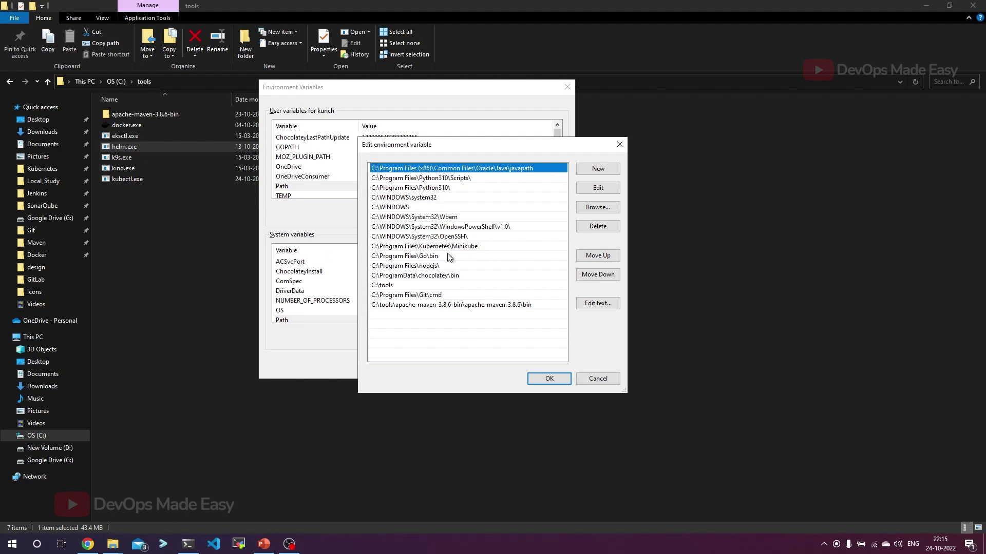
left_click(606, 168)
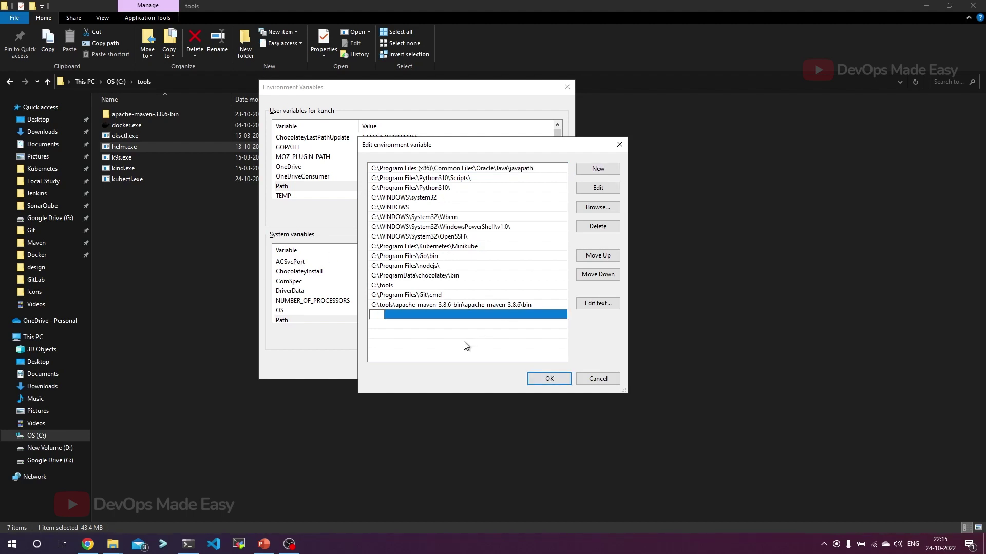
key("ctrl+v")
left_click(391, 286)
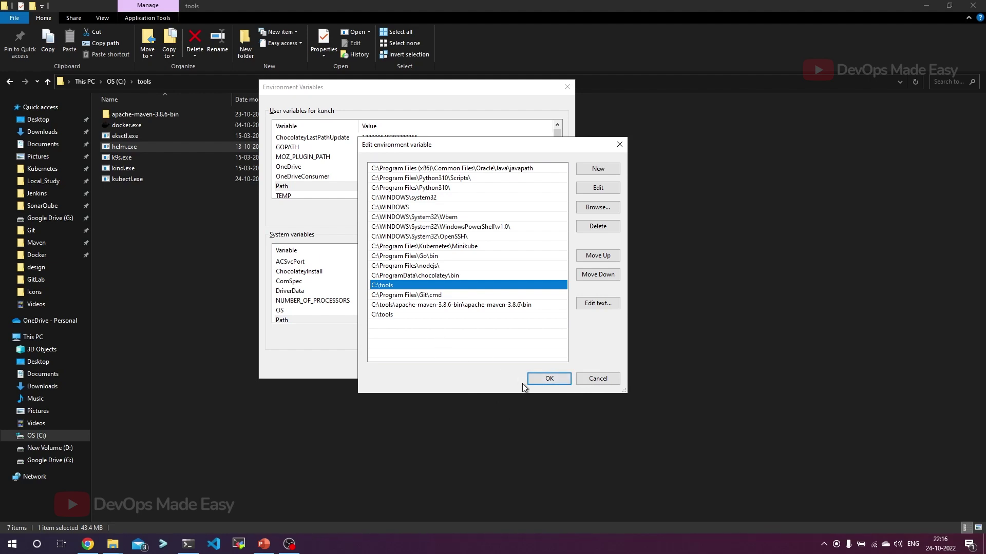
left_click(591, 382)
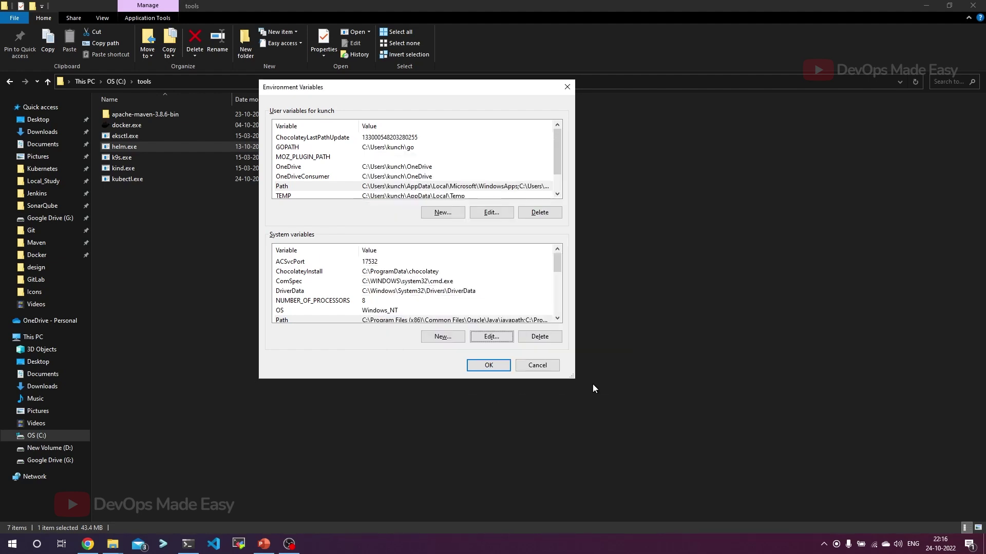
left_click(505, 367)
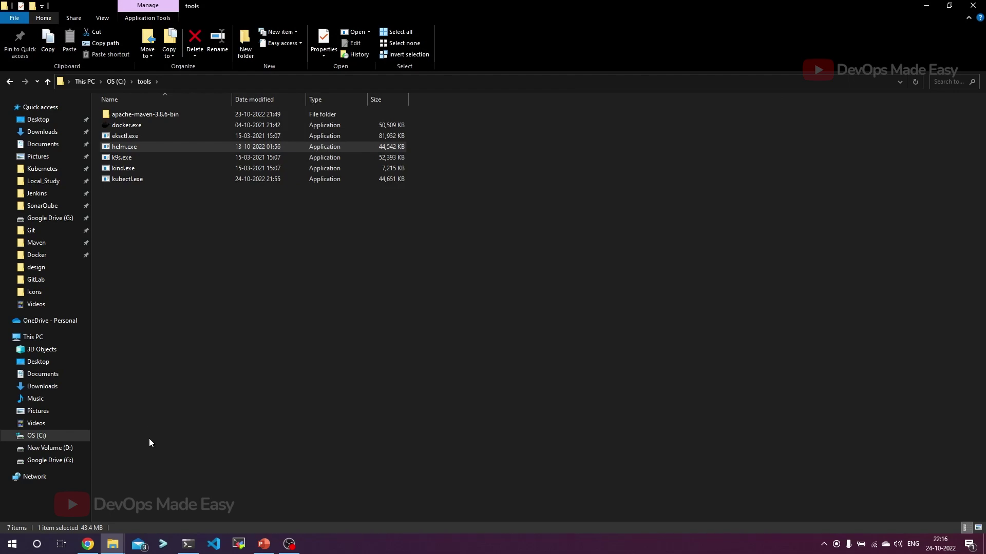
Open a fresh Command Prompt window, closing the old terminal
left_click(186, 547)
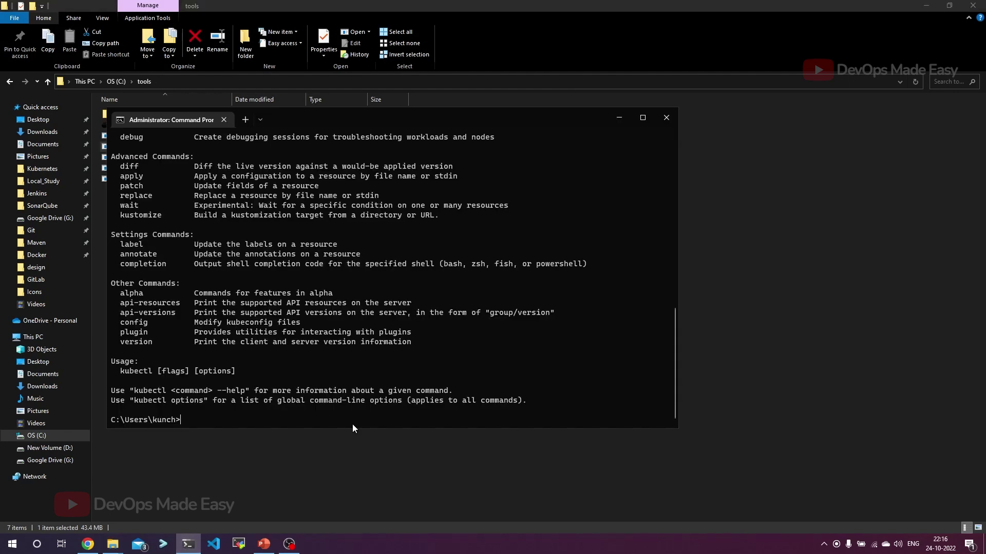
left_click(667, 117)
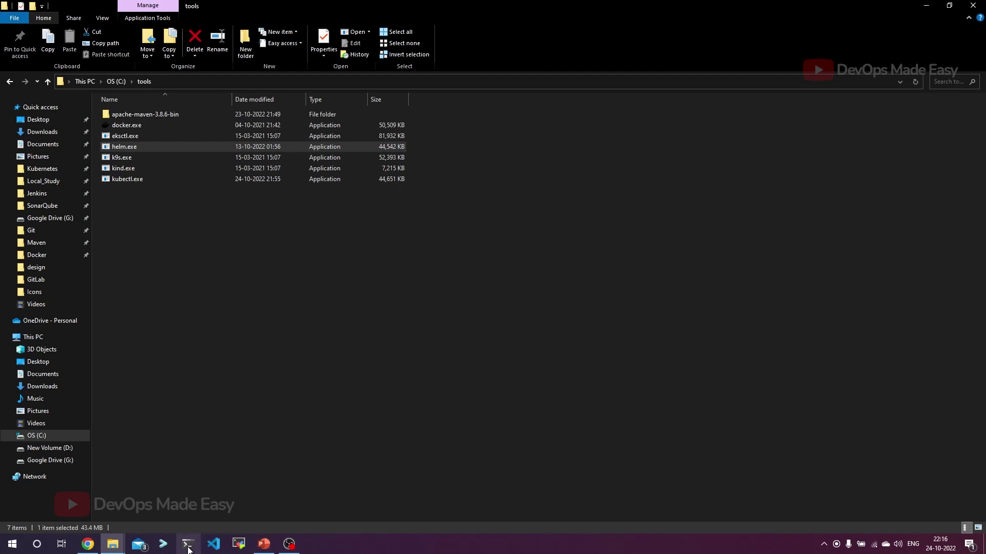
left_click(188, 544)
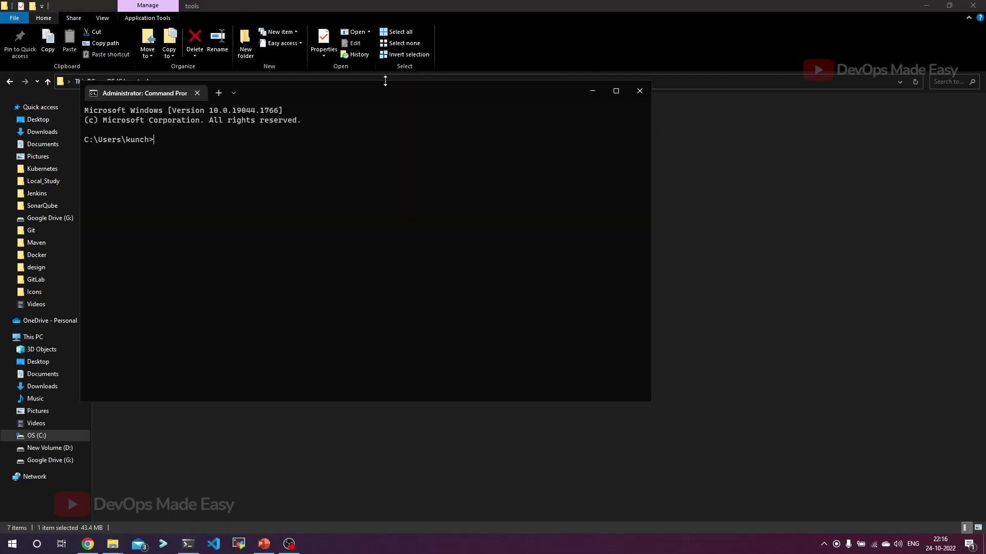
left_click_drag(380, 94, 441, 165)
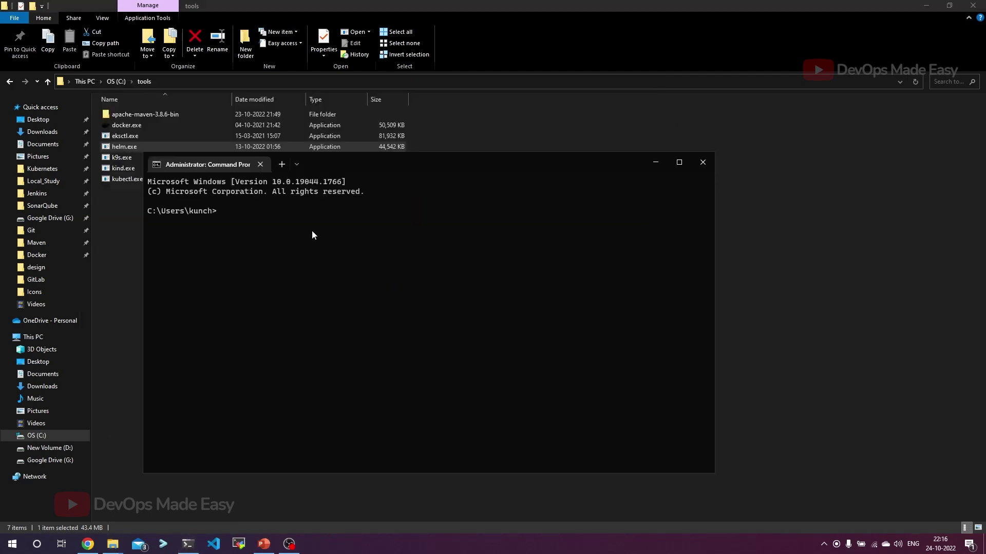
Run helm and scroll through its printed commands and flags
type("helm")
key("Return")
scroll(212, 262, "up", 6)
scroll(212, 263, "down", 6)
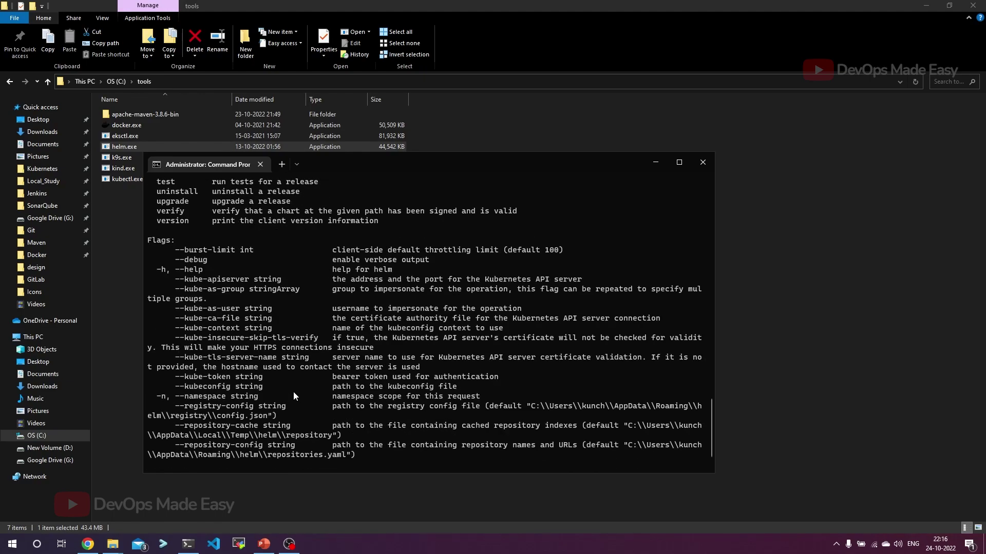
scroll(295, 396, "up", 16)
scroll(295, 397, "up", 3)
scroll(295, 396, "down", 15)
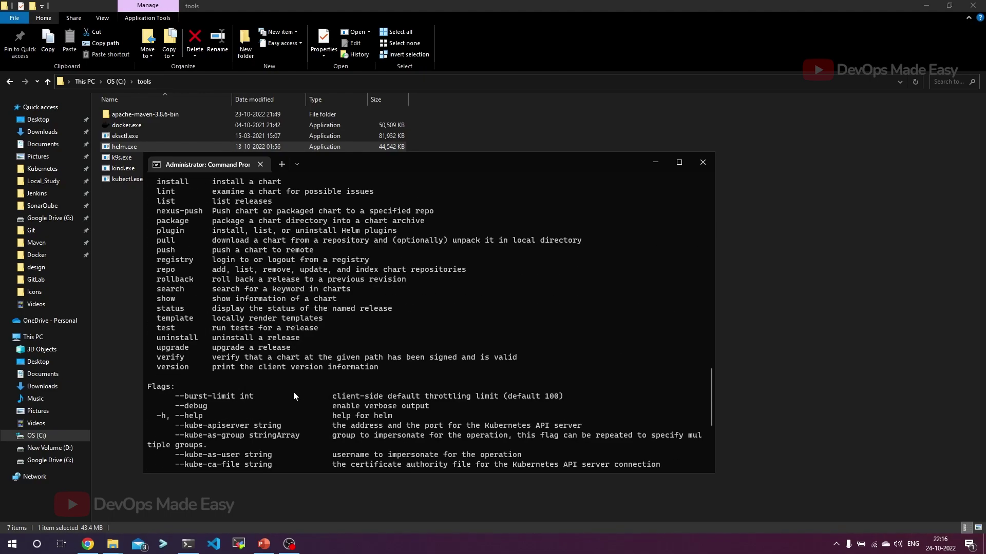
scroll(294, 397, "down", 5)
scroll(294, 397, "down", 1)
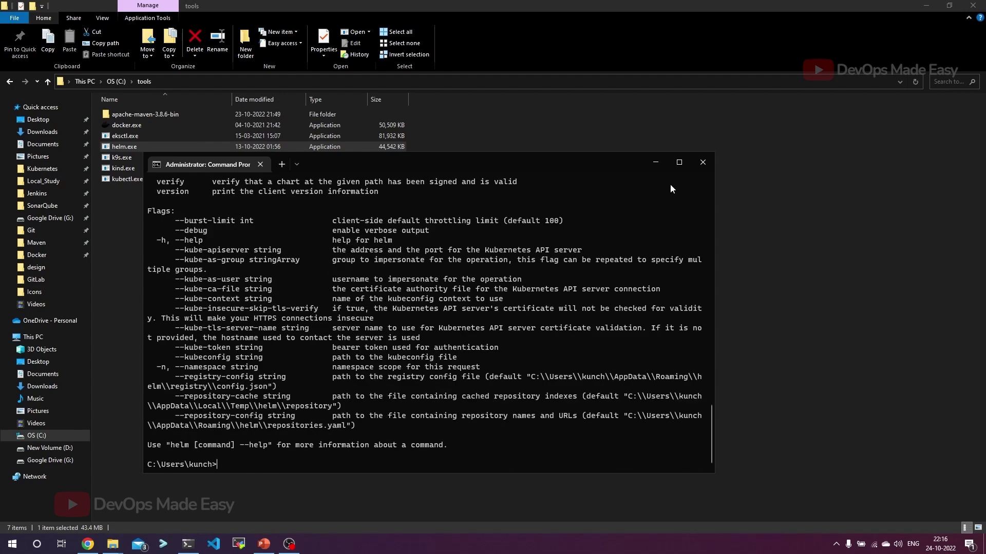